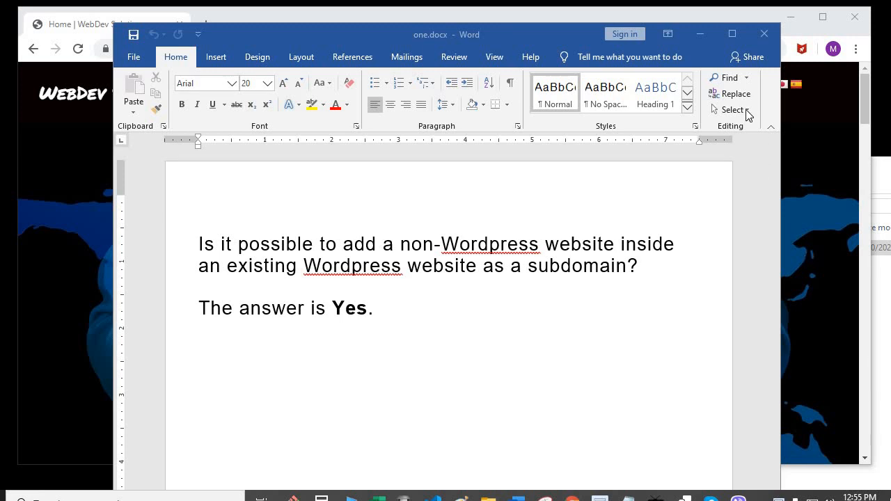
Step: Minimize the one.docx Word window so the WebDev Solutions homepage in Chrome shows
click(701, 37)
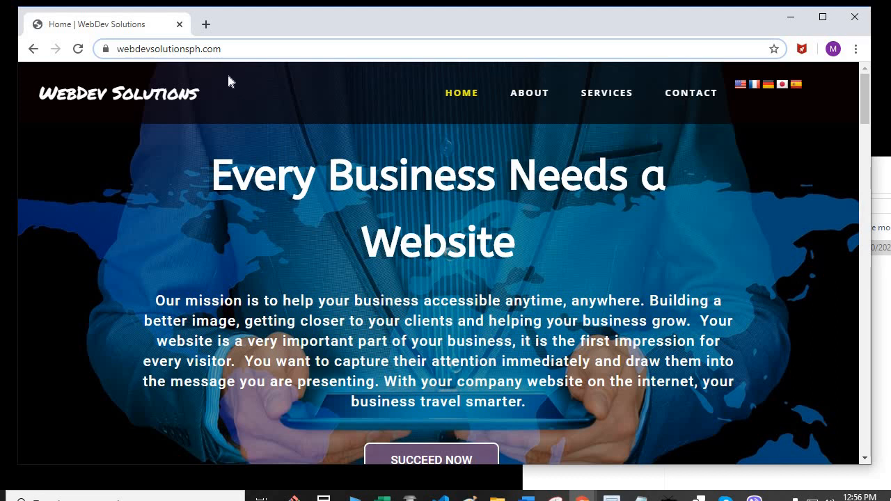
Step: Go to webdevsolutionsph.com/cpanel in a new tab and log in with the saved credentials
click(206, 25)
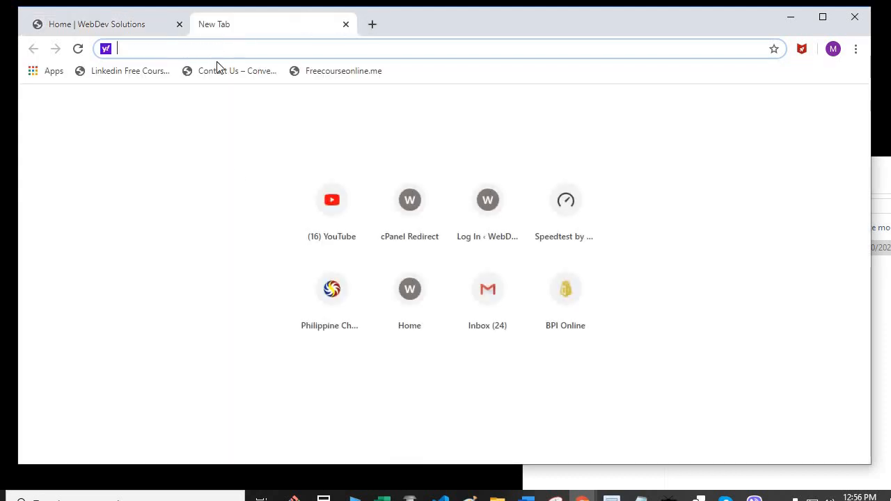
text(webdevsolutionsph.com)
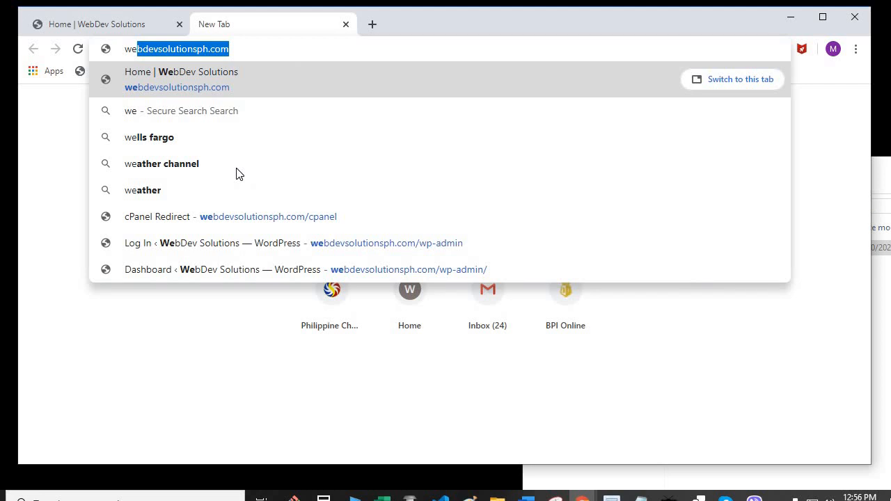
key(Right)
text(/cp)
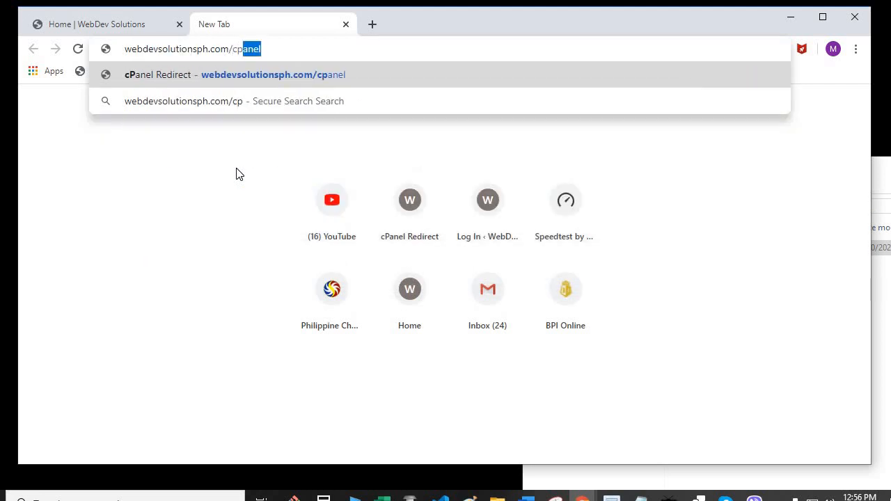
key(Return)
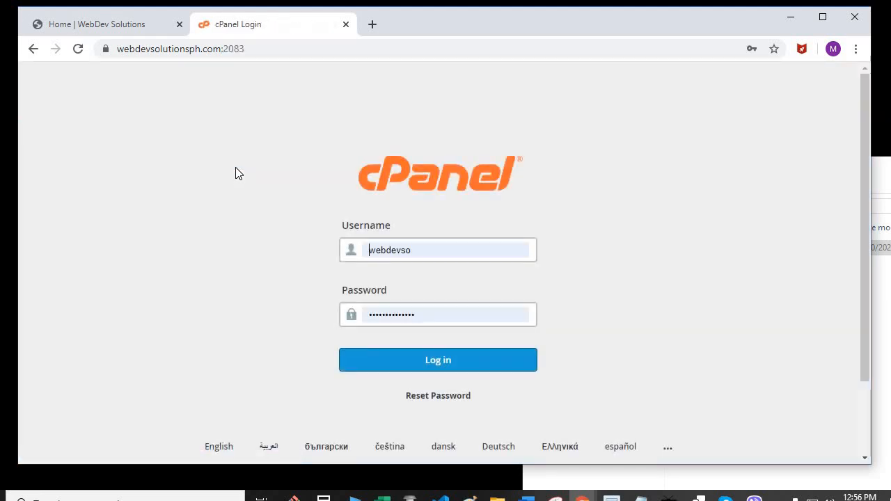
click(430, 365)
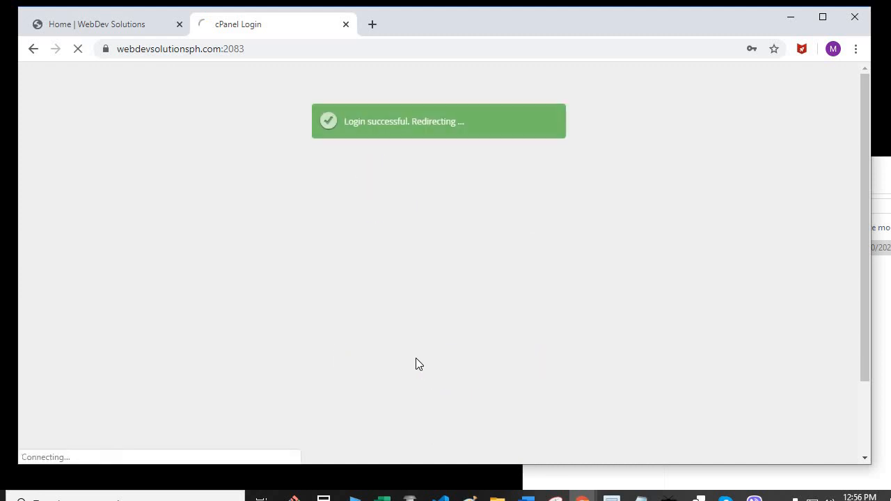
Step: Scroll to the Domains section of the cPanel home and open Subdomains
scroll(206, 336, down, 1)
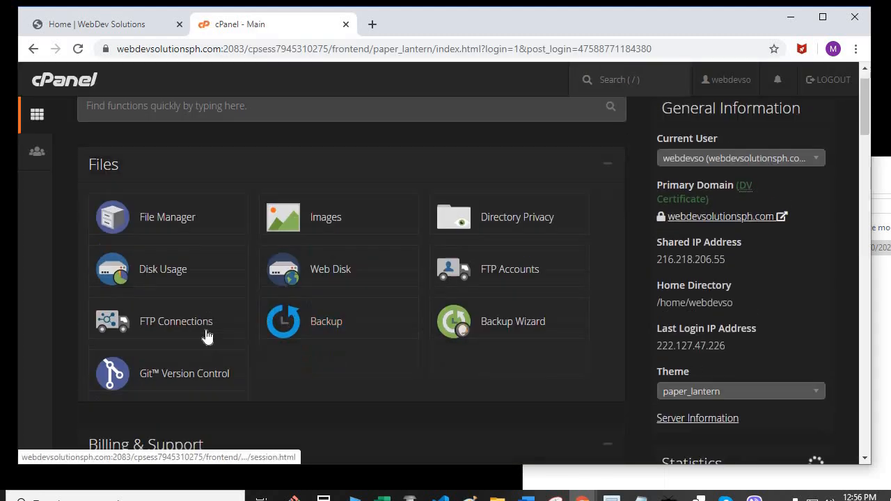
scroll(206, 336, down, 10)
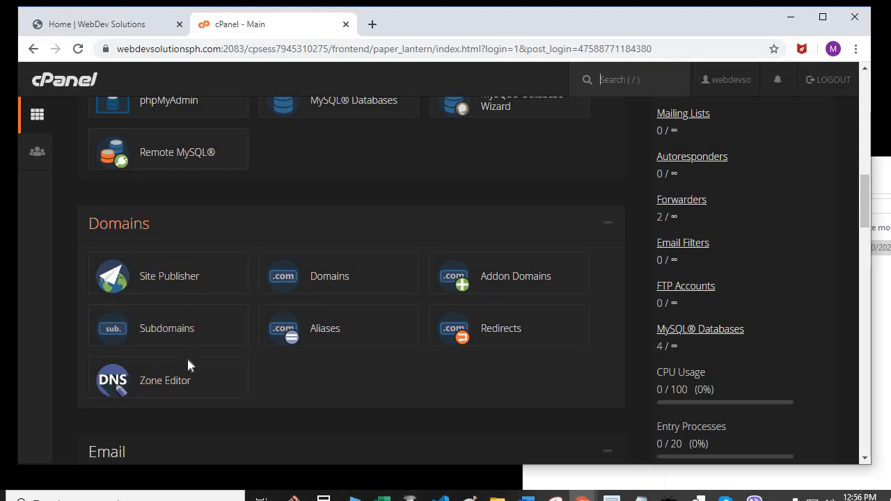
click(181, 339)
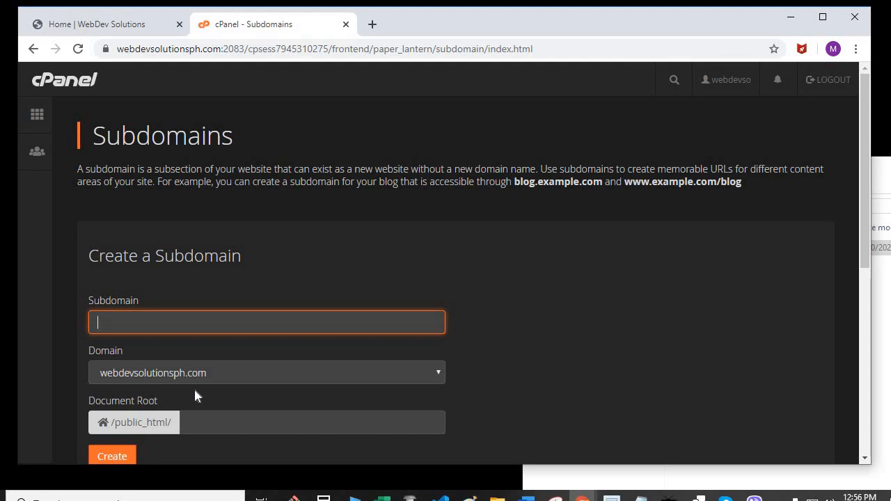
Step: Create subdomain monagulapa on webdevsolutionsph.com, with document root /public_html/monagulapa
text(m)
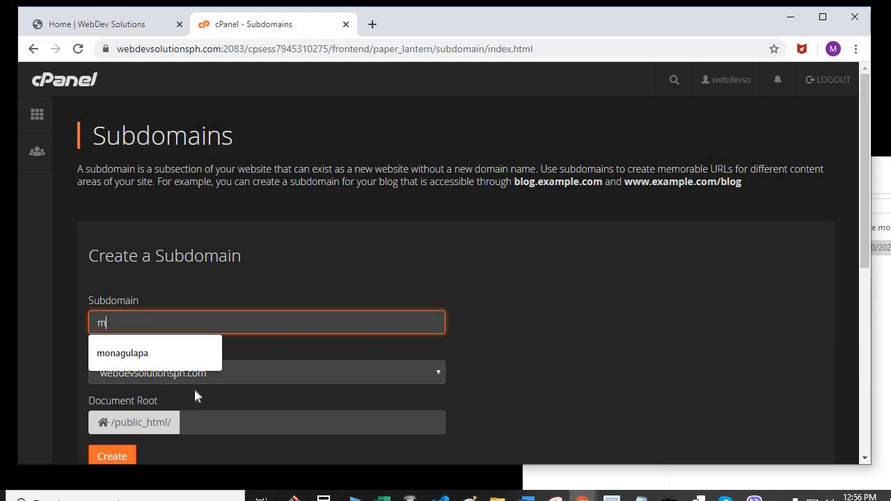
text(onagulapa)
click(167, 354)
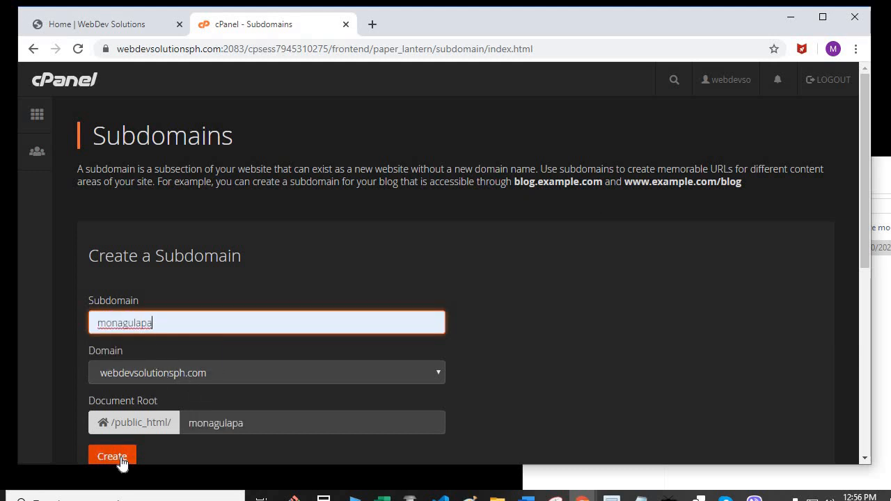
click(115, 457)
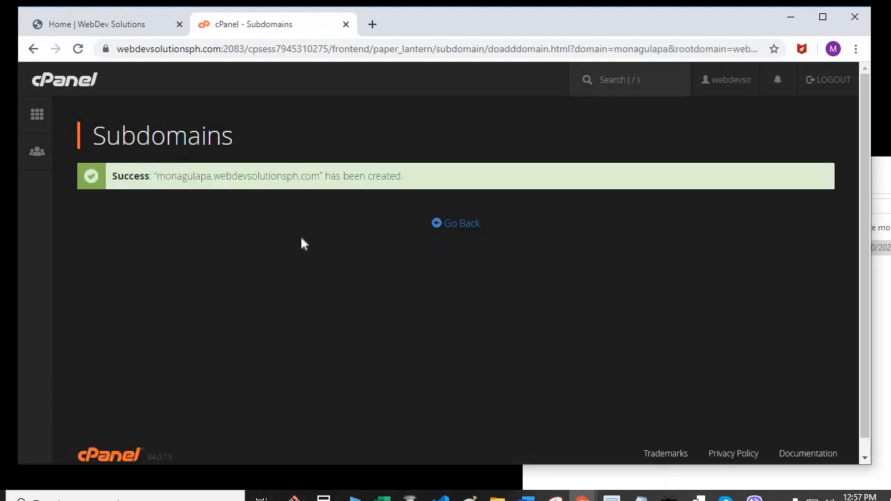
Step: Load monagulapa.webdevsolutionsph.com in a new tab, which shows an Index of / listing only cgi-bin
click(373, 25)
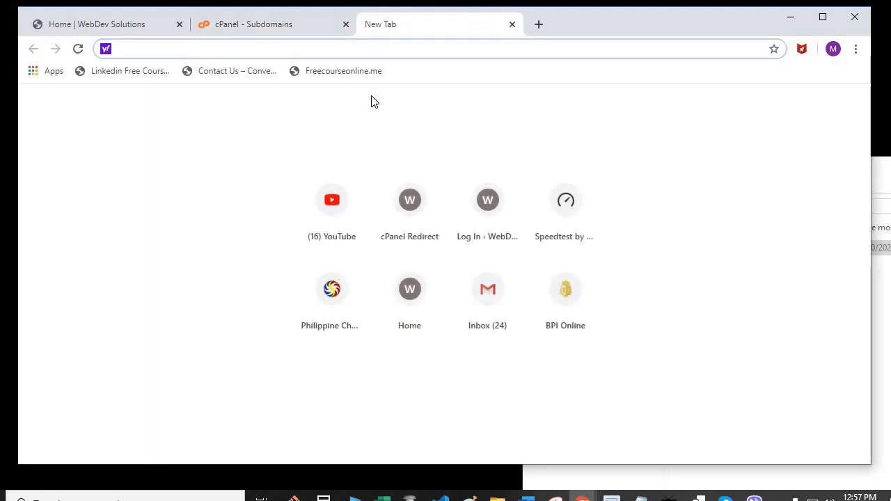
text(mona)
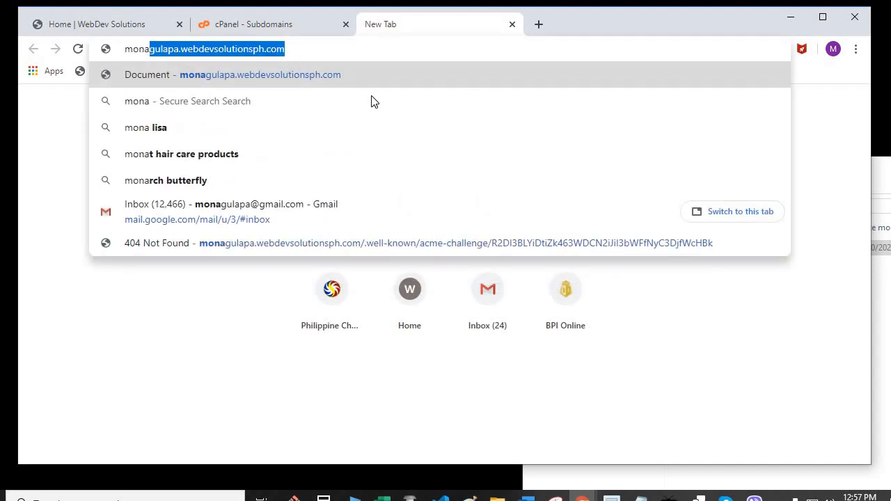
key(Right)
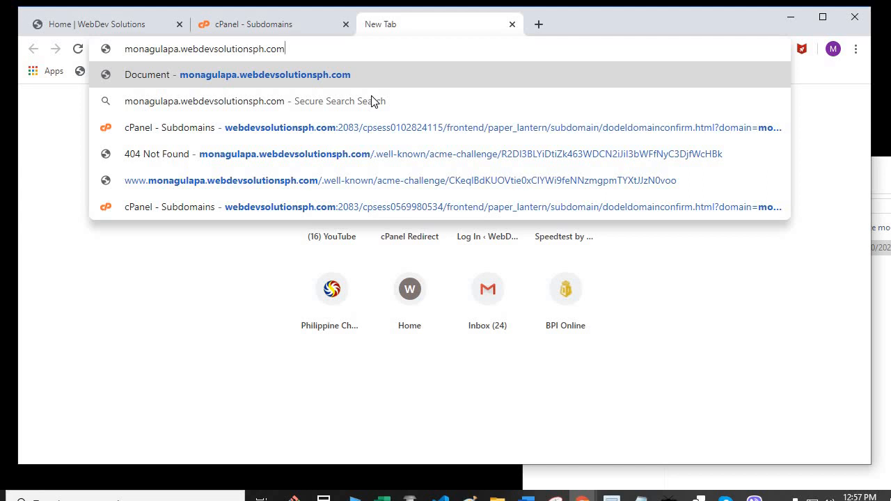
key(Return)
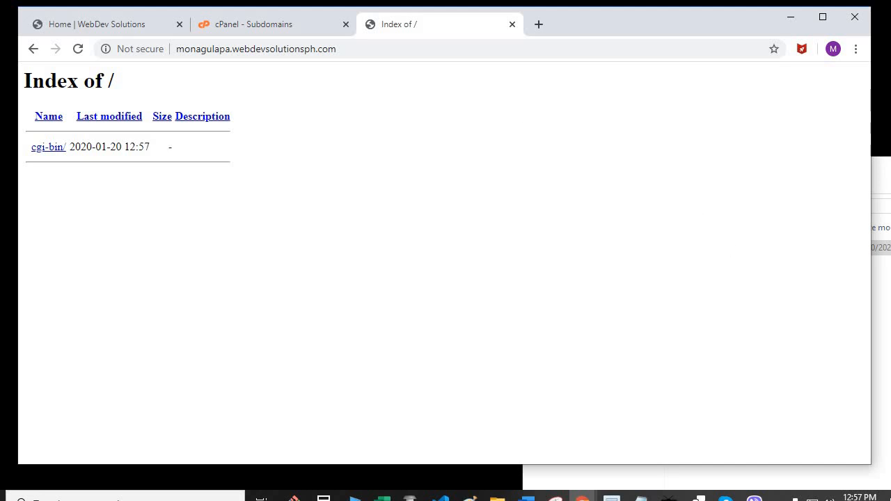
click(886, 306)
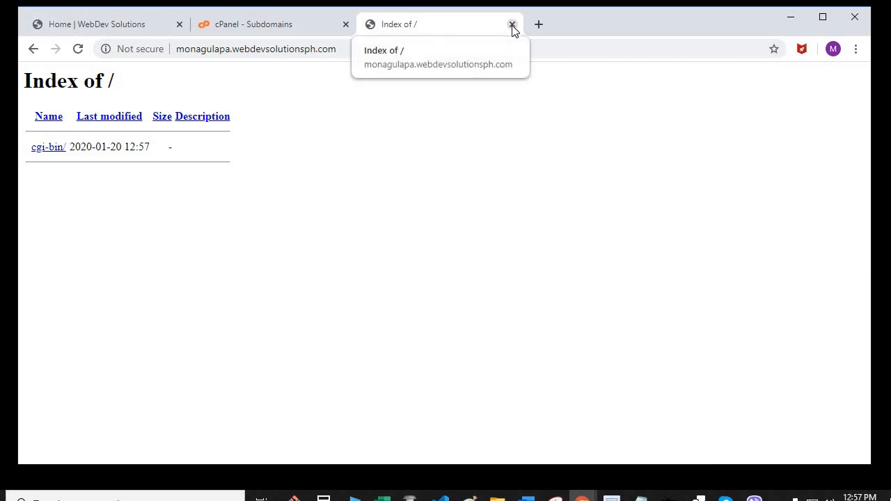
Step: Return from the subdomain confirmation page to the cPanel home and launch File Manager
click(254, 24)
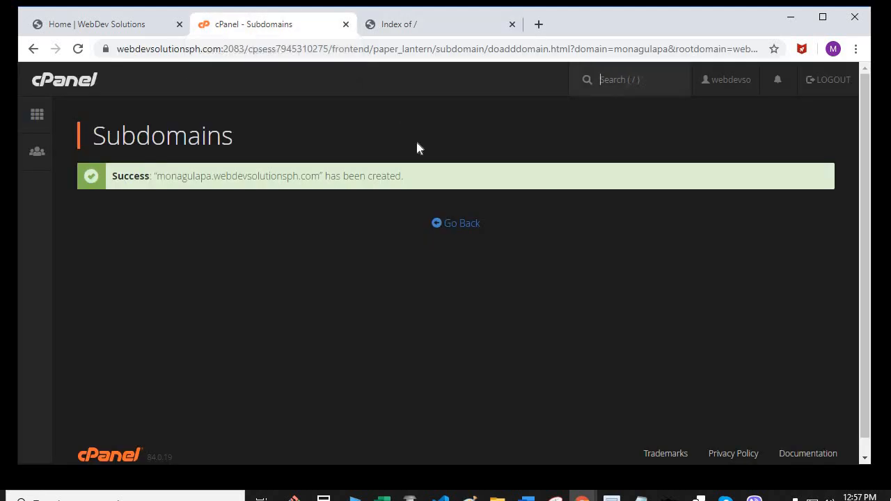
click(61, 89)
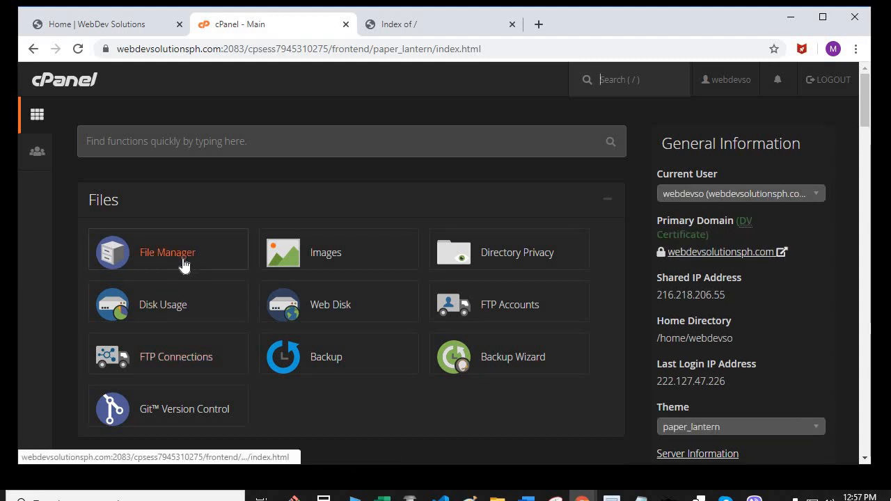
click(185, 264)
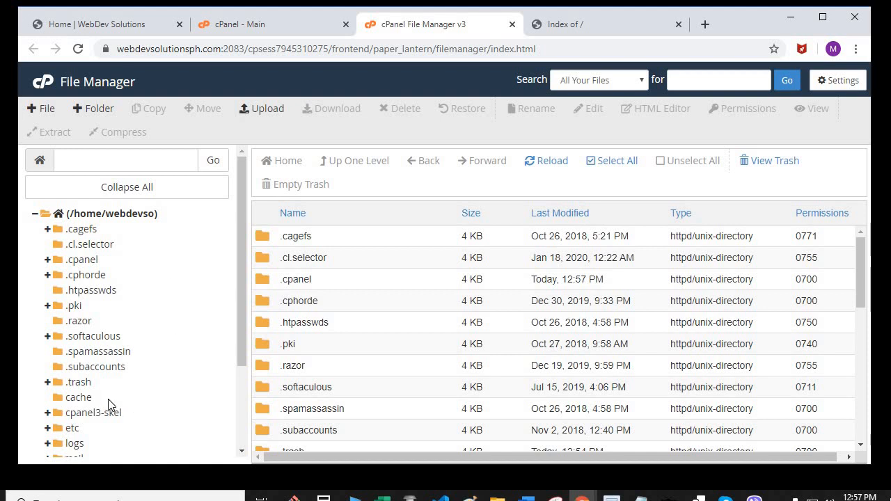
Step: Expand public_html and open the monagulapa folder, which holds .well-known and cgi-bin
scroll(111, 400, down, 3)
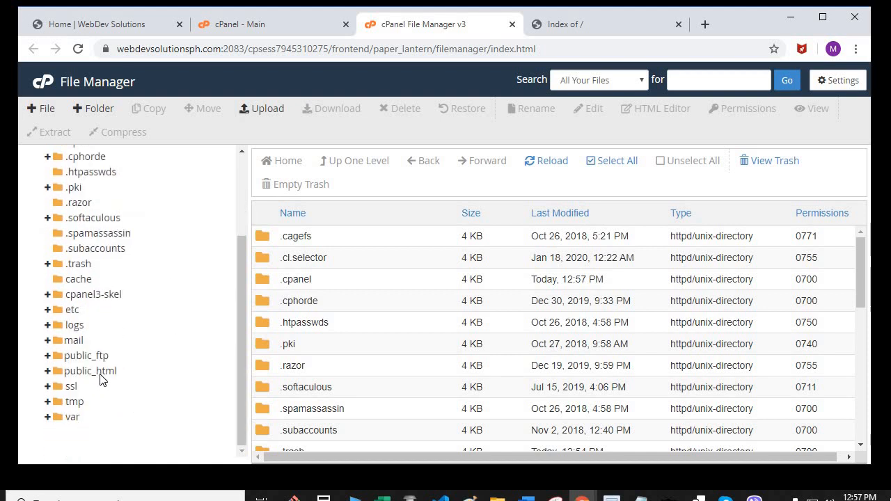
click(100, 373)
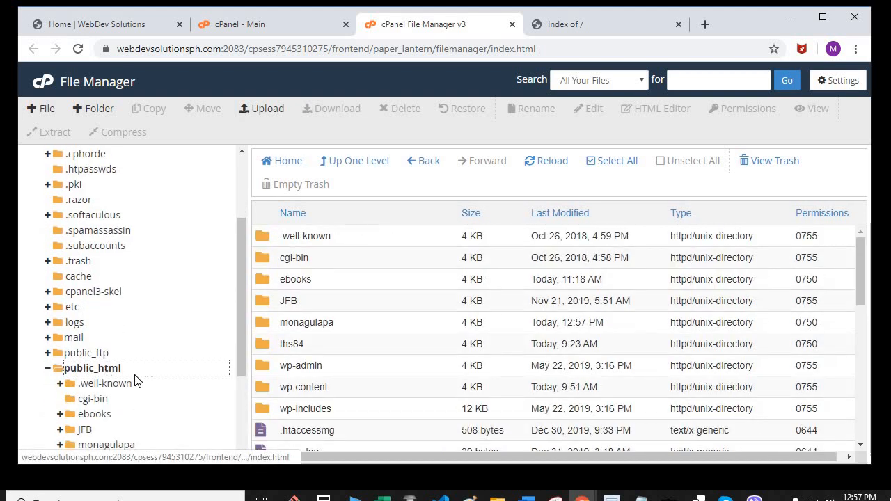
scroll(138, 381, down, 3)
click(92, 310)
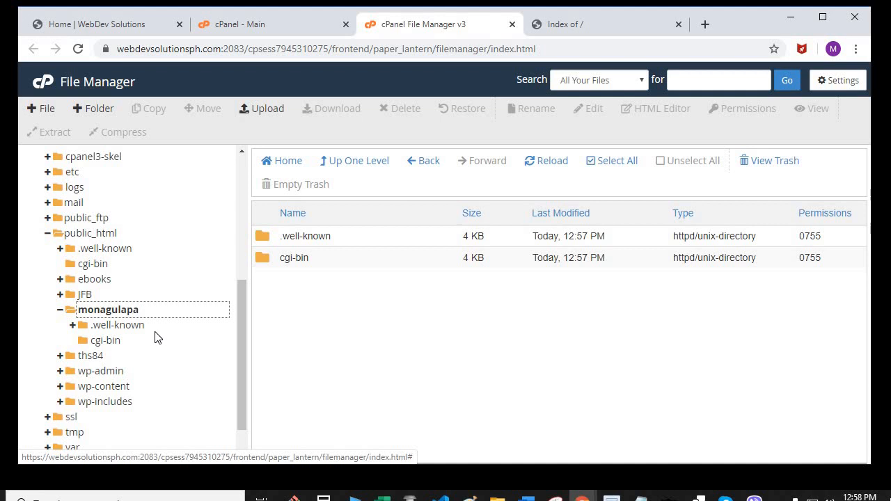
click(456, 355)
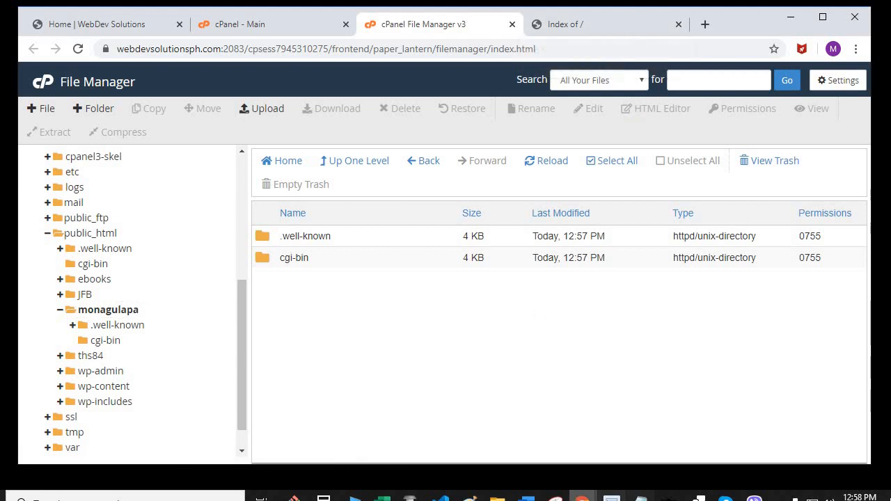
mouse_move(582, 496)
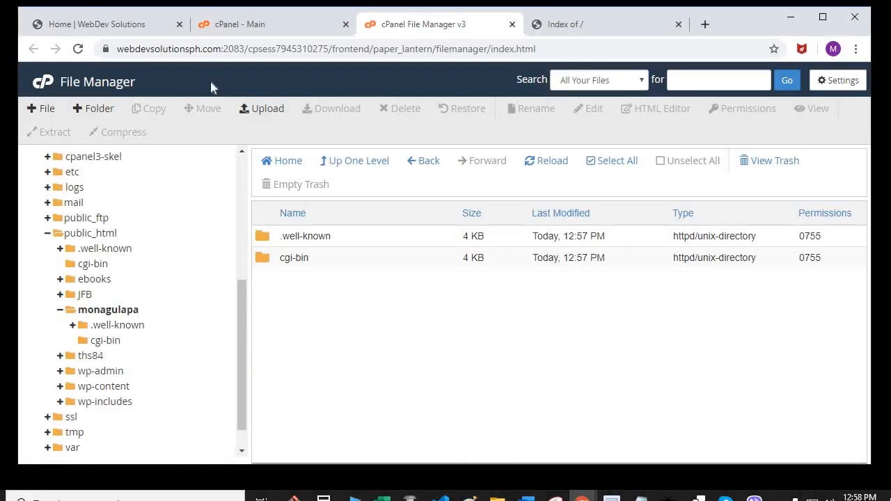
Step: Upload index.html from the desktop into the monagulapa folder, where it lists at 342 bytes
click(258, 110)
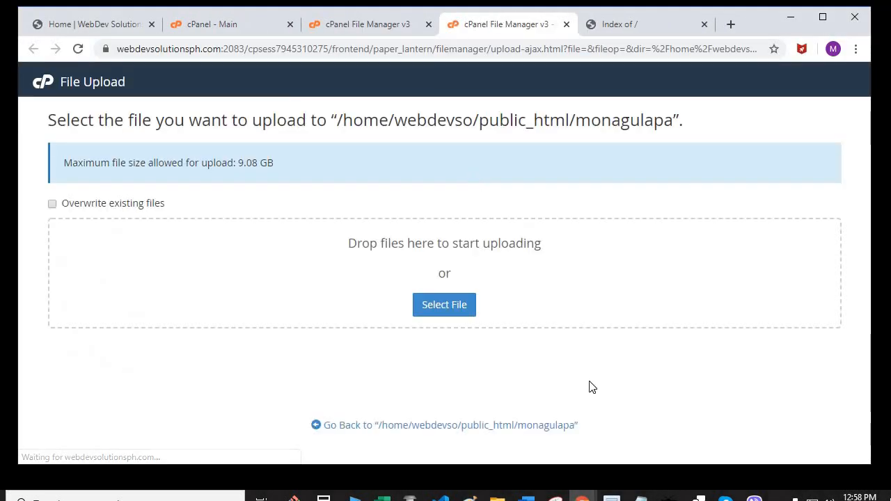
click(445, 310)
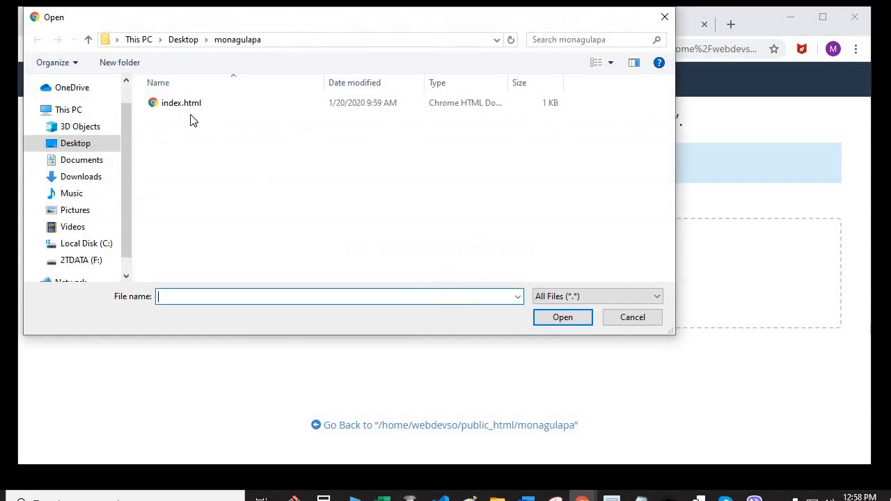
double_click(186, 111)
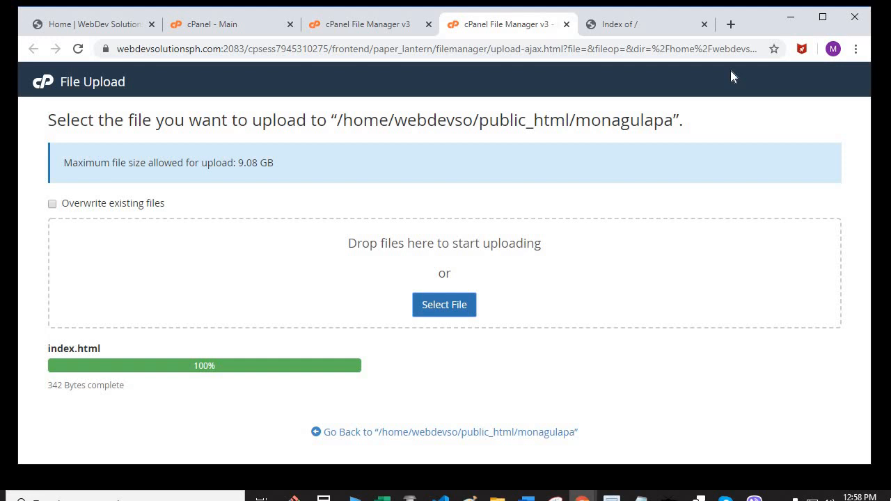
click(533, 435)
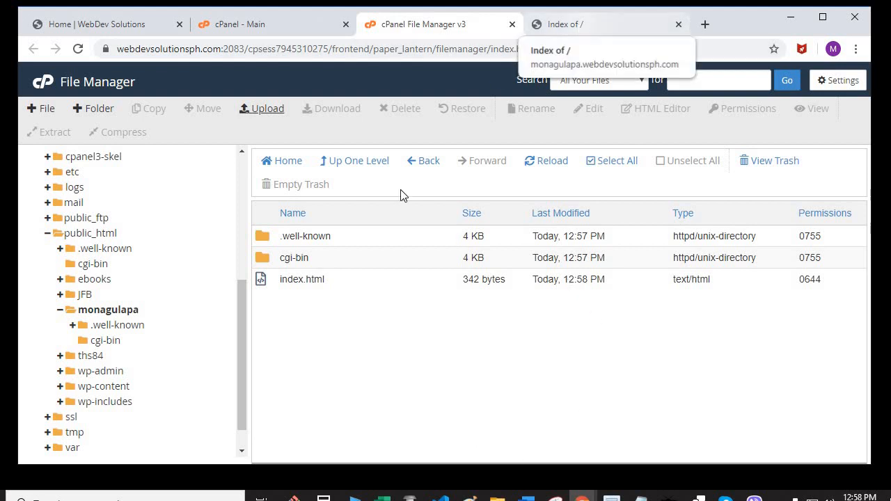
click(550, 29)
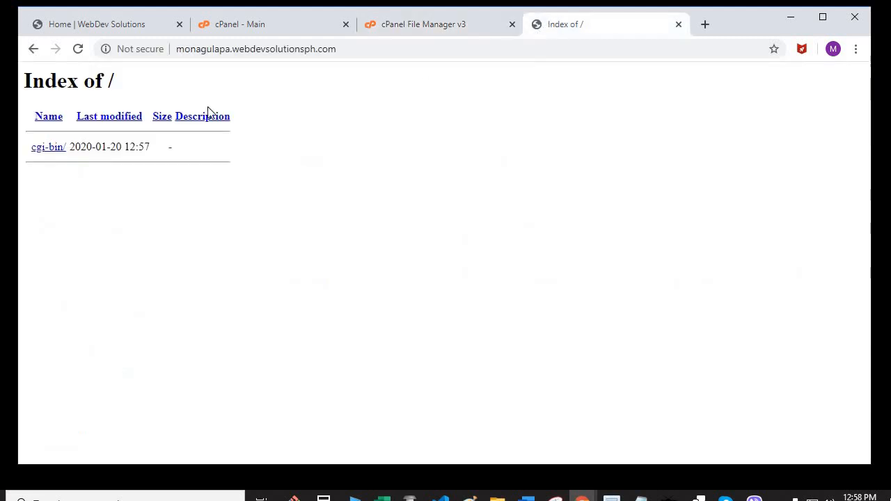
Step: Reload the subdomain tab to show the Professional Resume Website page, then go back to File Manager
click(78, 49)
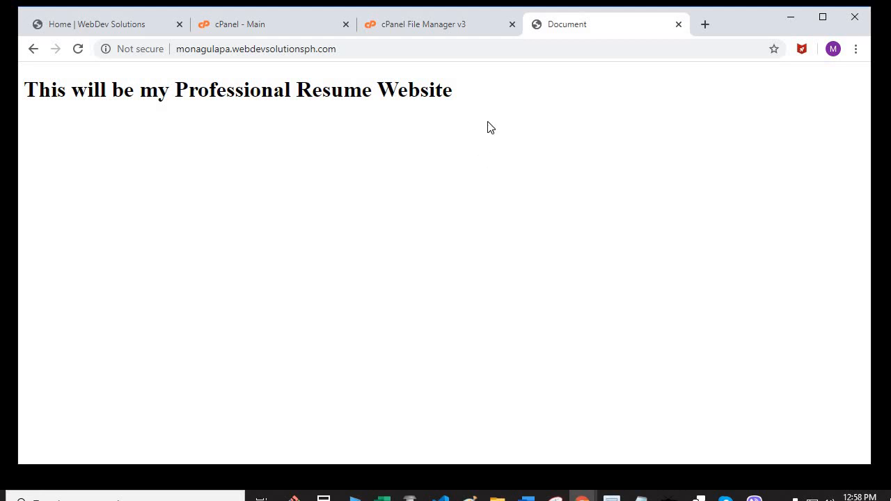
click(429, 26)
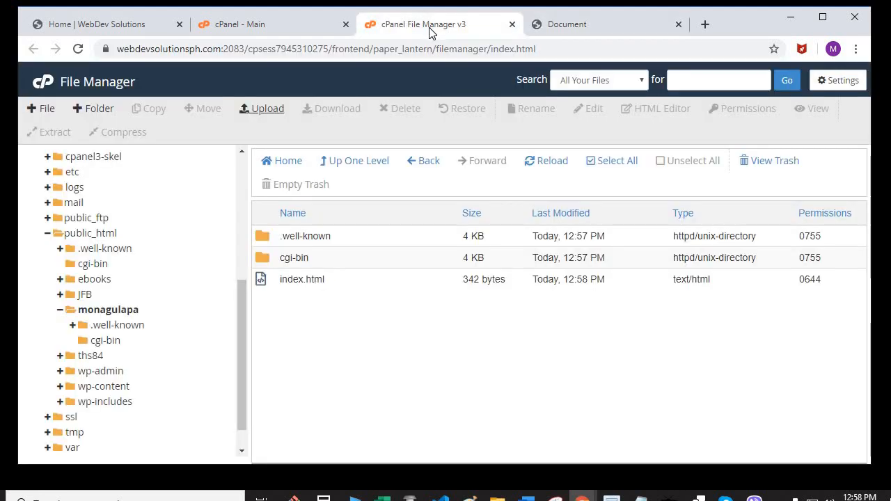
click(299, 280)
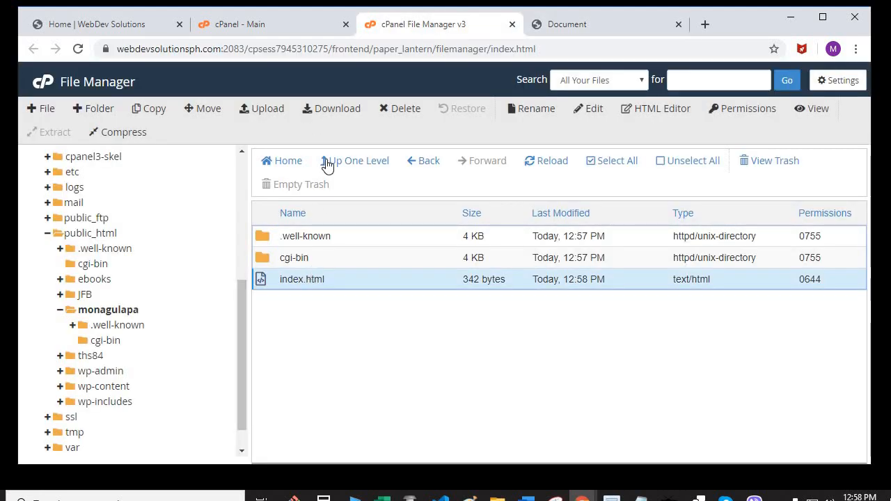
right_click(312, 280)
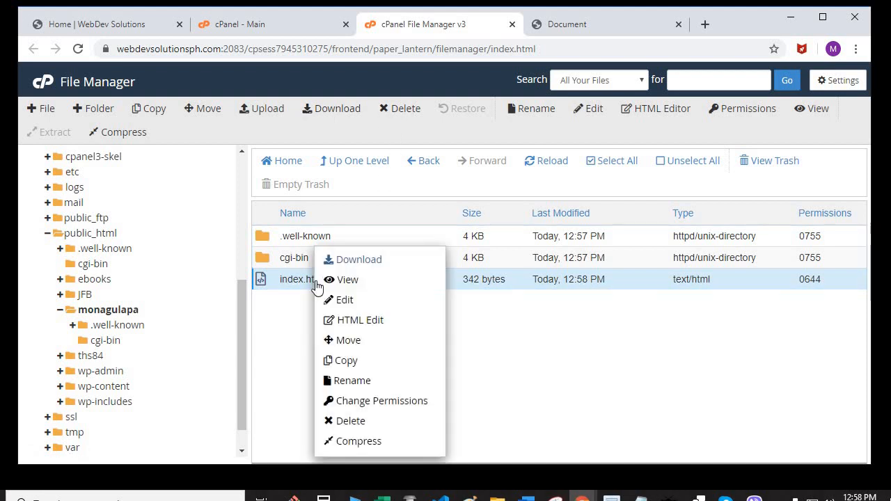
click(346, 306)
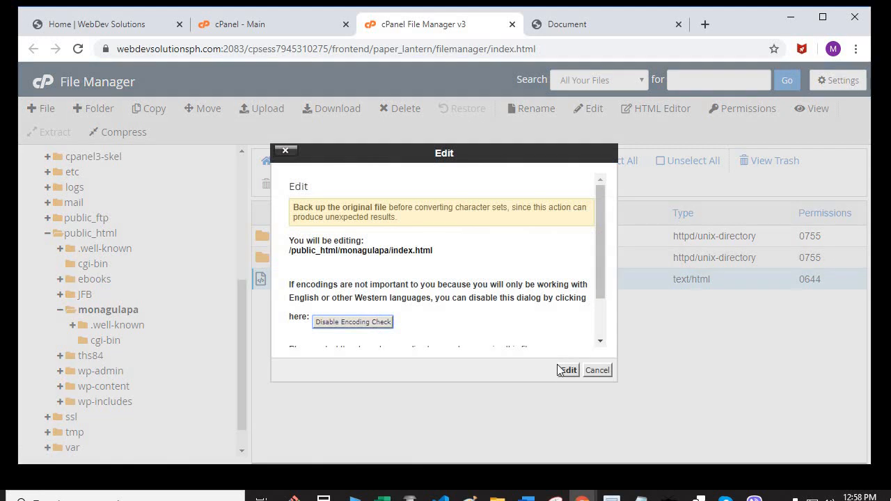
click(567, 370)
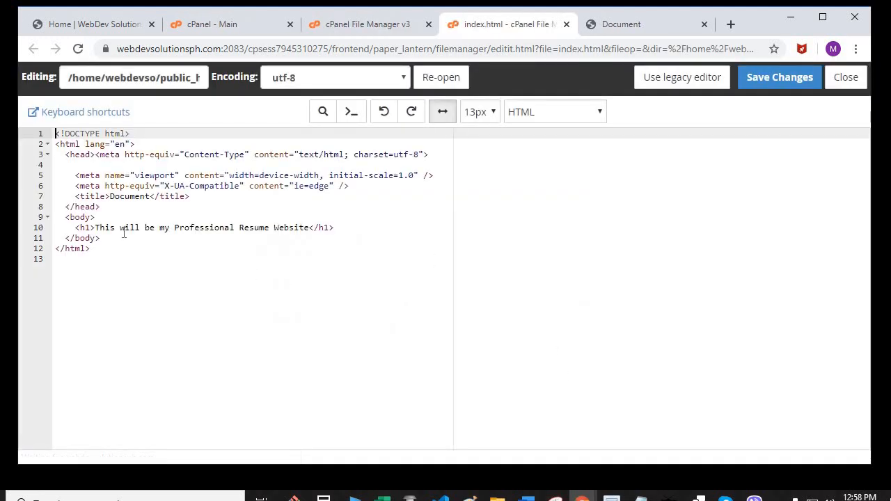
drag(98, 228, 308, 228)
click(305, 259)
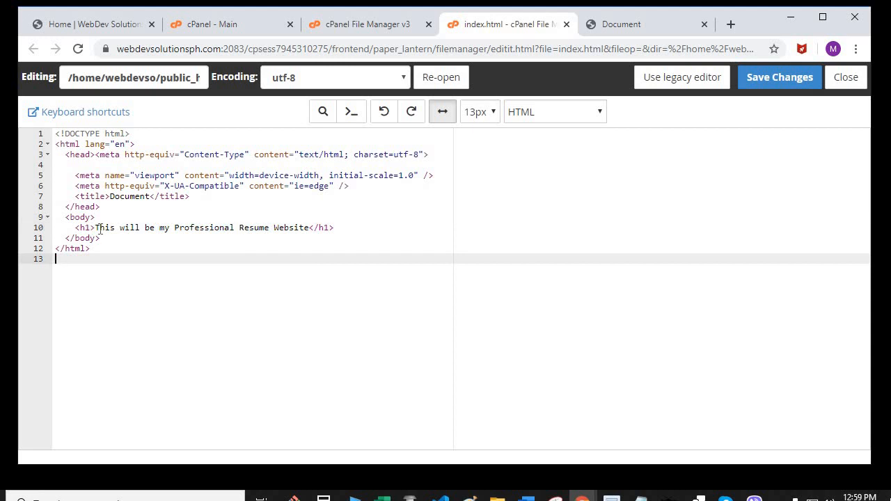
drag(96, 228, 312, 227)
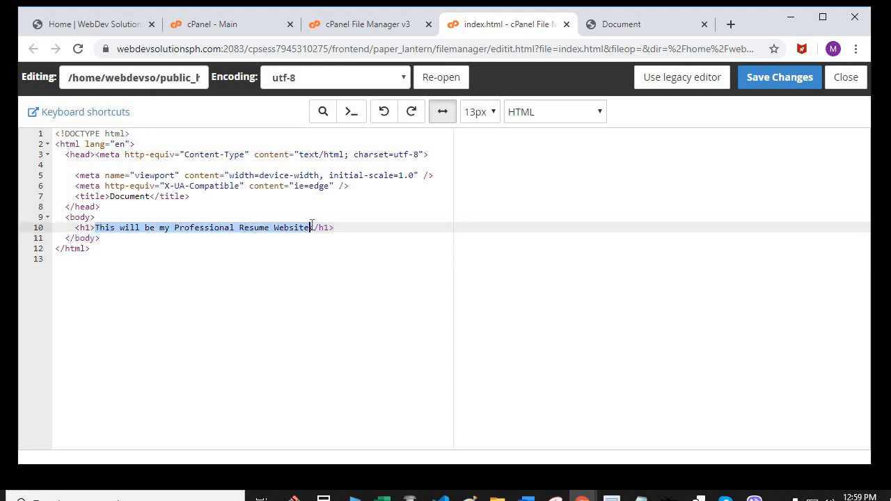
click(846, 78)
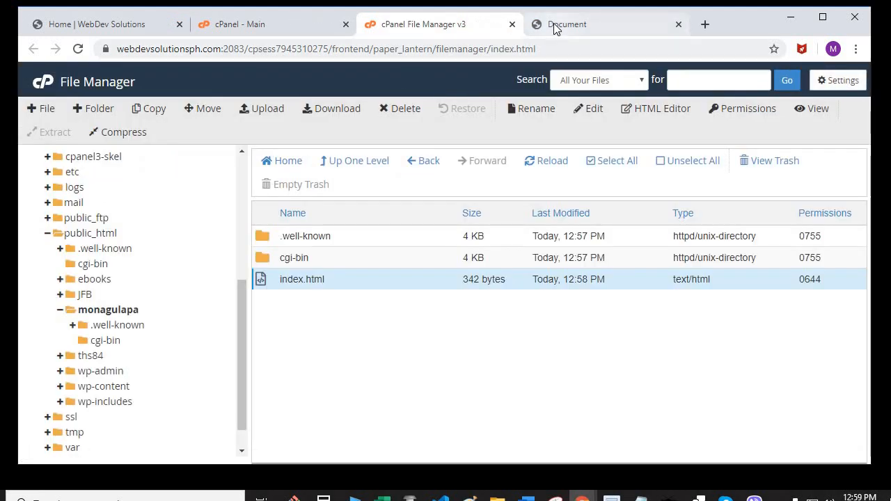
Step: Switch between the WebDev homepage and subdomain tabs, ending on 'This will be my Professional Resume Website'
click(555, 27)
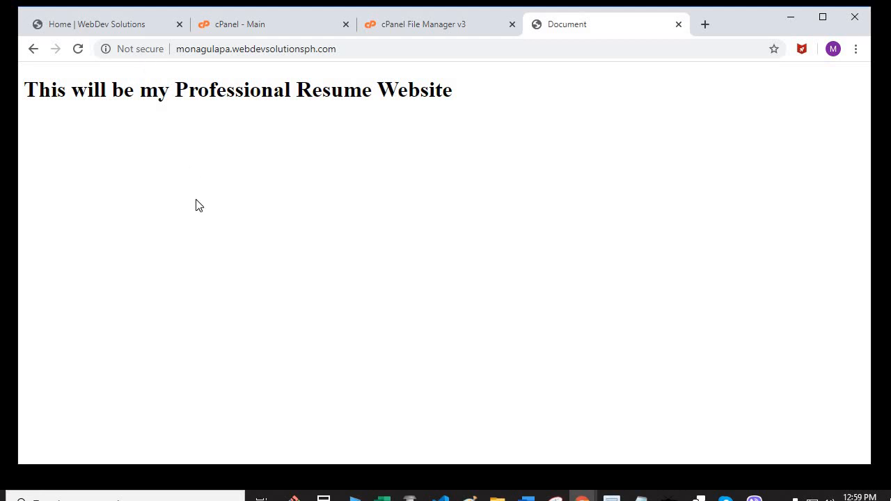
click(116, 28)
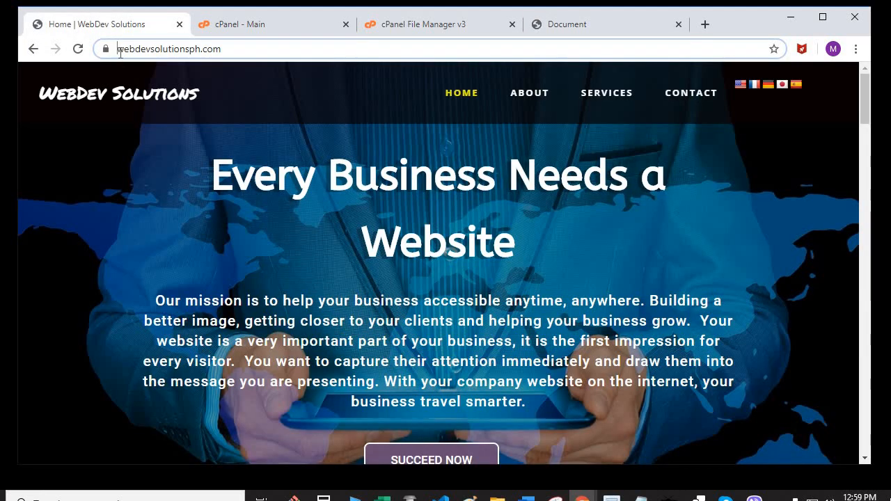
click(582, 28)
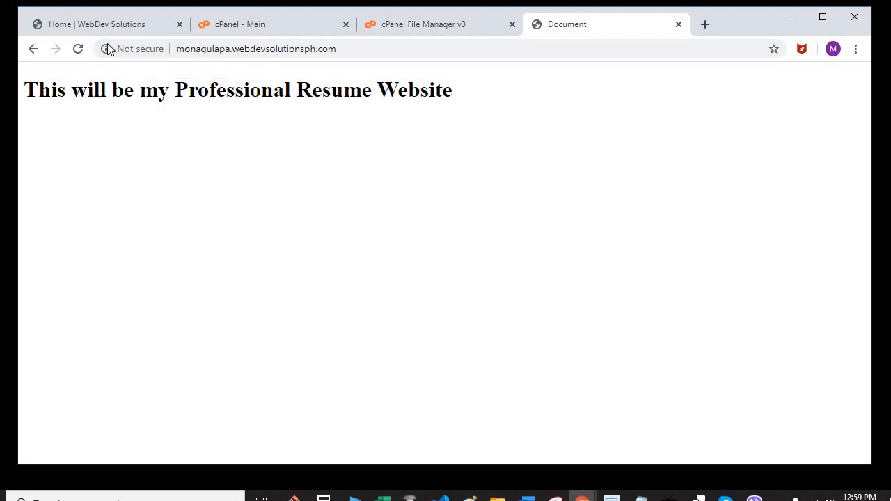
click(139, 32)
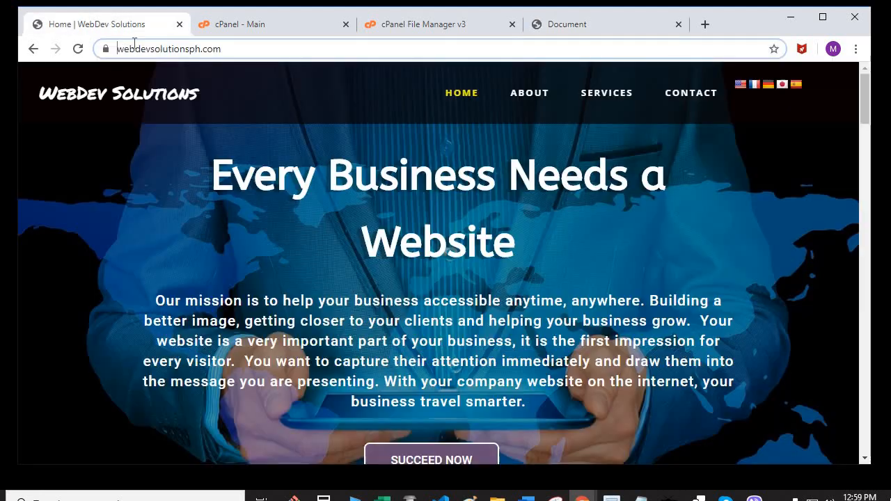
click(557, 29)
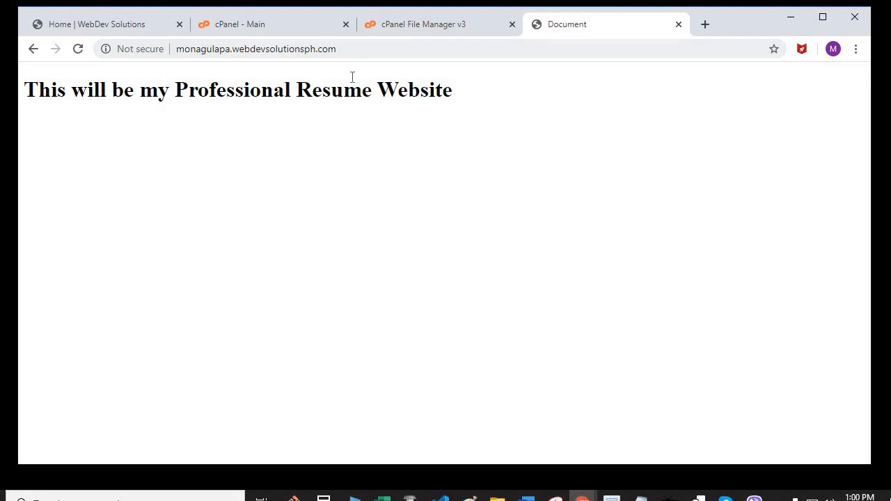
click(103, 26)
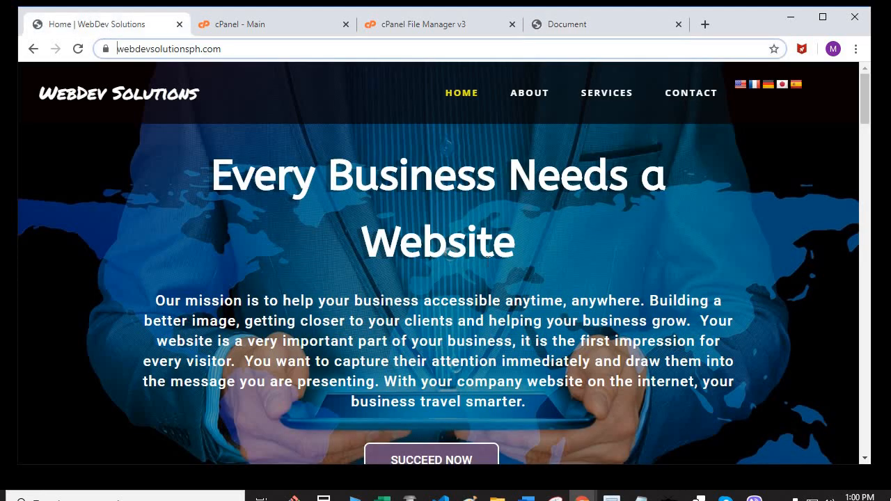
click(567, 25)
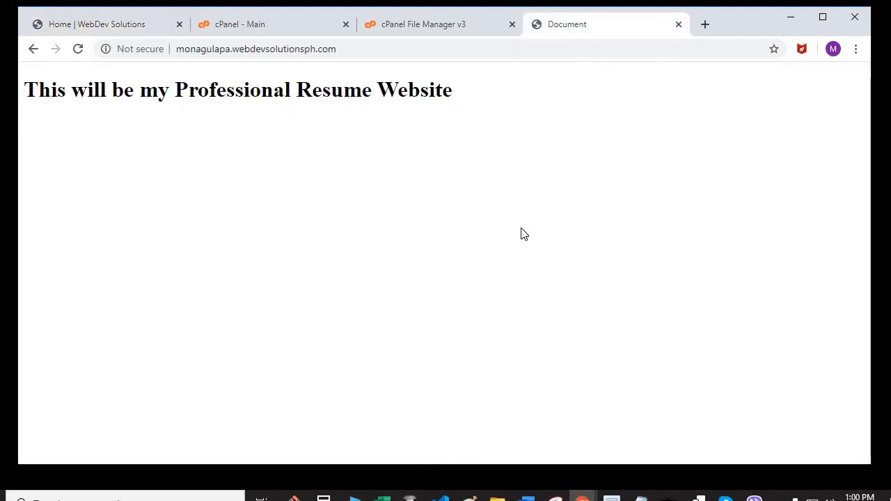